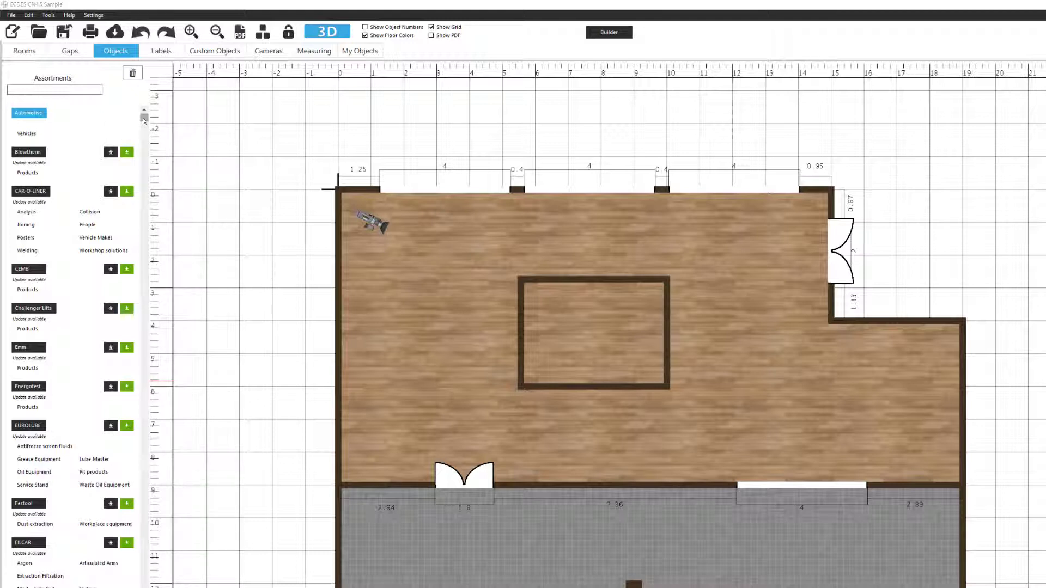
Step: Look through the object assortments and open the Tire Changers category of the Hunter assortment
left_click_drag(143, 118, 117, 193)
scroll(116, 193, "up", 5)
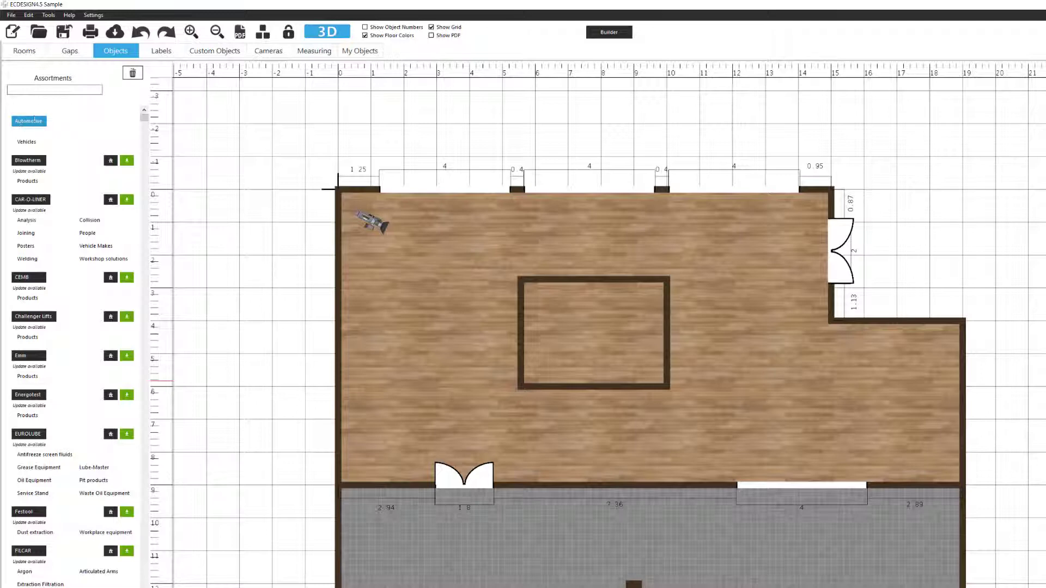
left_click_drag(143, 116, 156, 531)
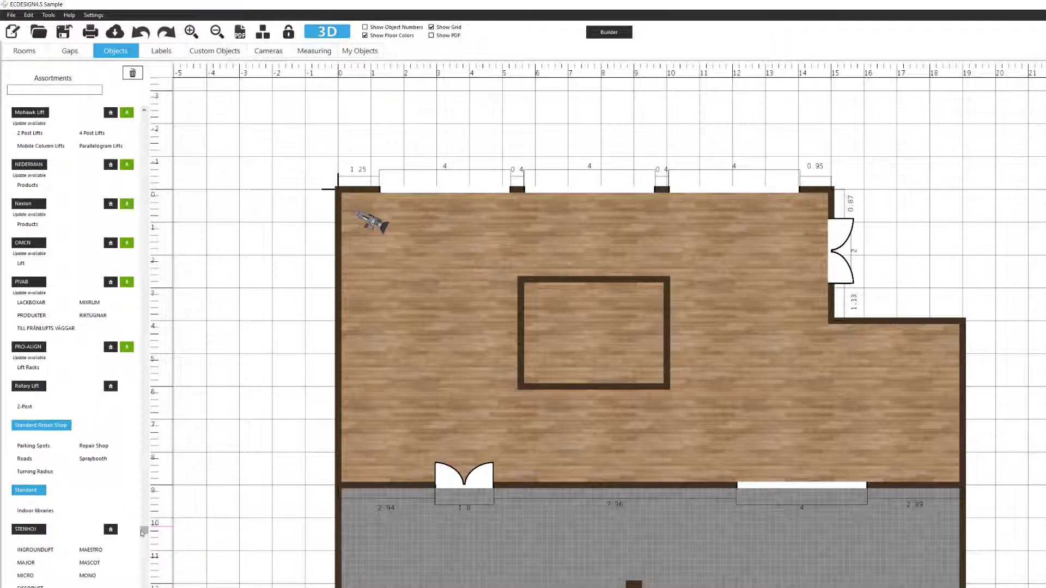
left_click_drag(144, 531, 144, 322)
left_click_drag(161, 377, 158, 117)
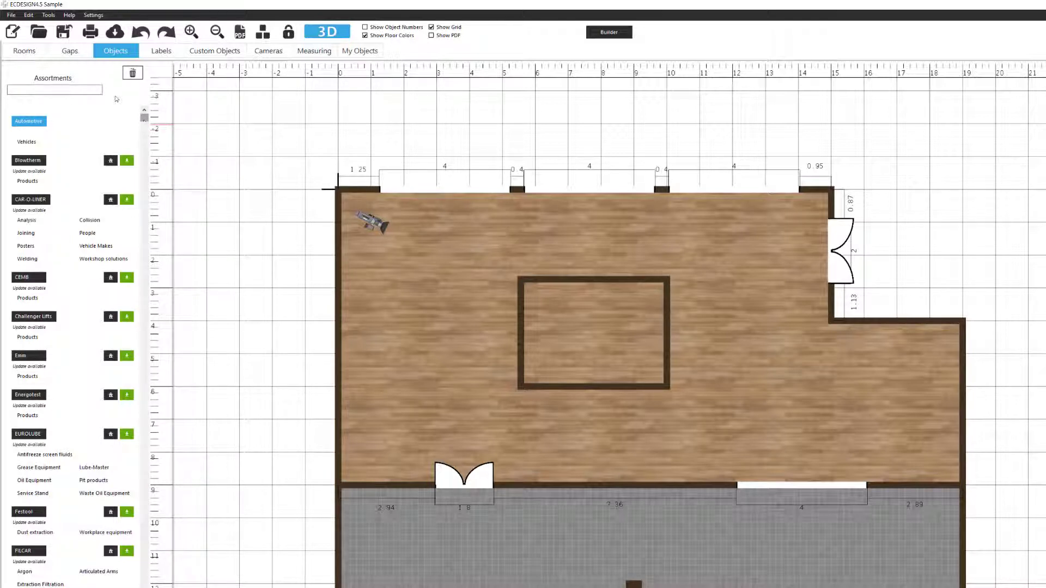
left_click_drag(143, 117, 148, 321)
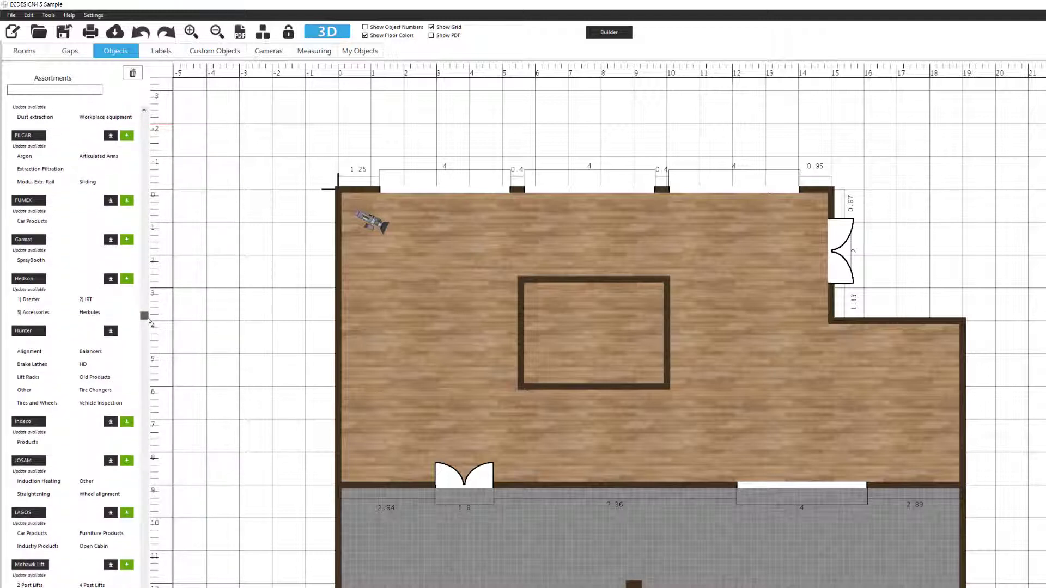
left_click(98, 390)
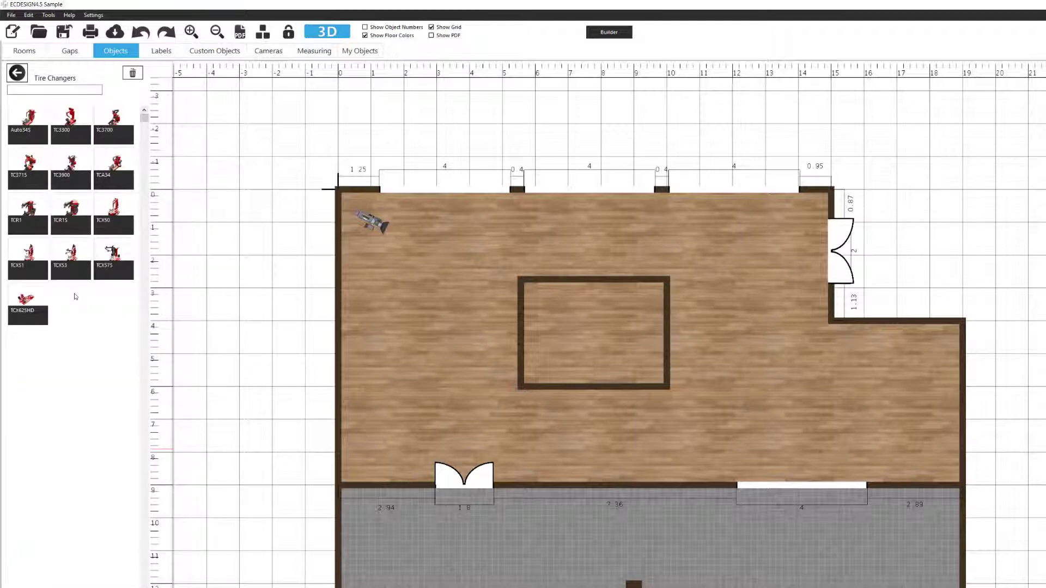
Step: Place the TCR1S tire changer in the grey workshop area, just west of the partition wall
left_click_drag(415, 537, 334, 456)
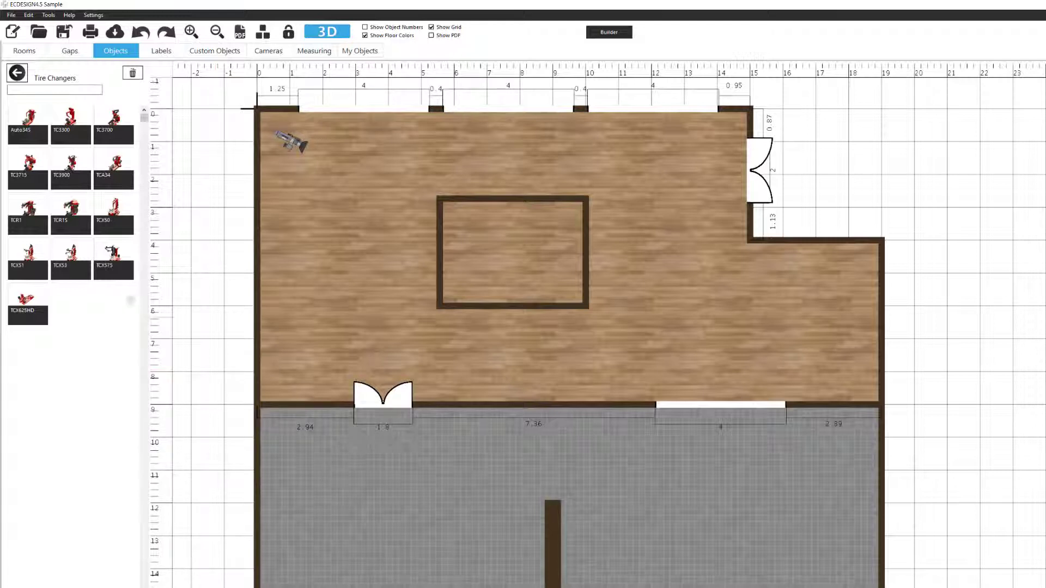
left_click_drag(85, 222, 70, 211)
left_click_drag(69, 210, 492, 548)
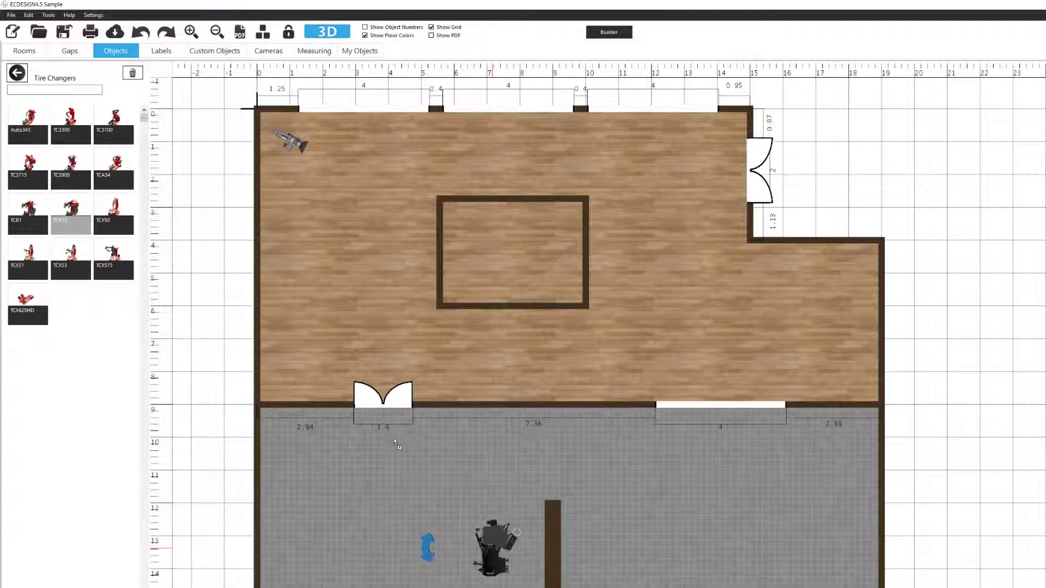
left_click(462, 512)
scroll(459, 515, "up", 3)
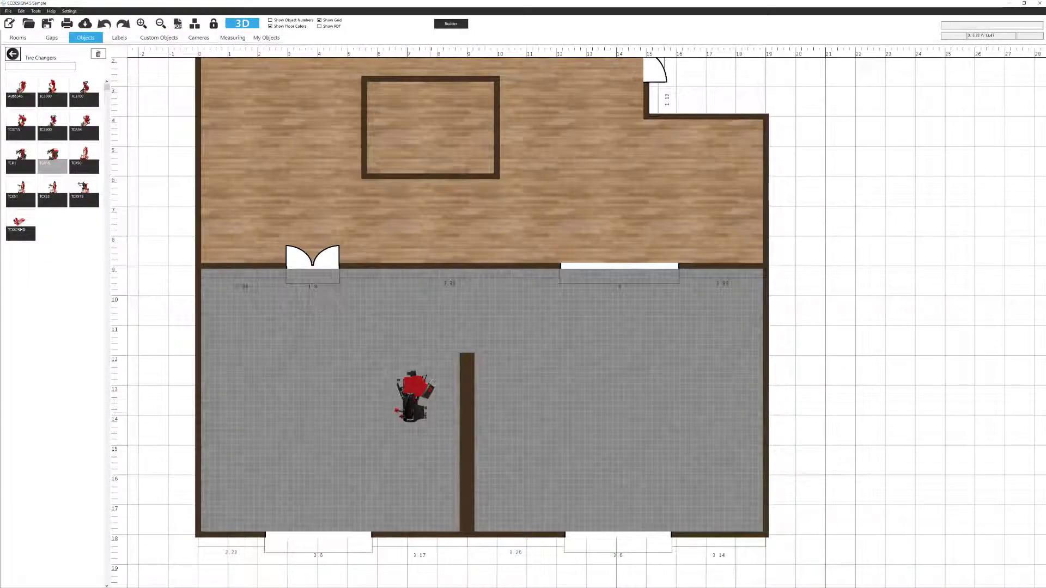
Step: Rotate the tire changer a quarter turn clockwise and reposition it close to the partition wall
mouse_move(413, 392)
left_mouse_down()
mouse_move(420, 365)
mouse_move(420, 450)
mouse_move(424, 384)
mouse_move(302, 191)
mouse_move(424, 387)
left_mouse_up()
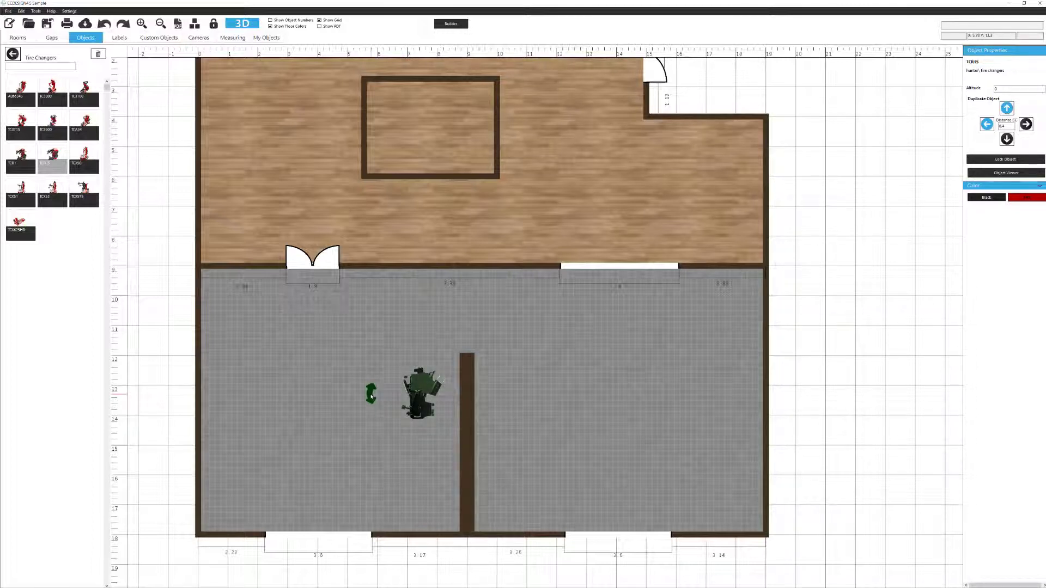
left_click_drag(370, 396, 418, 343)
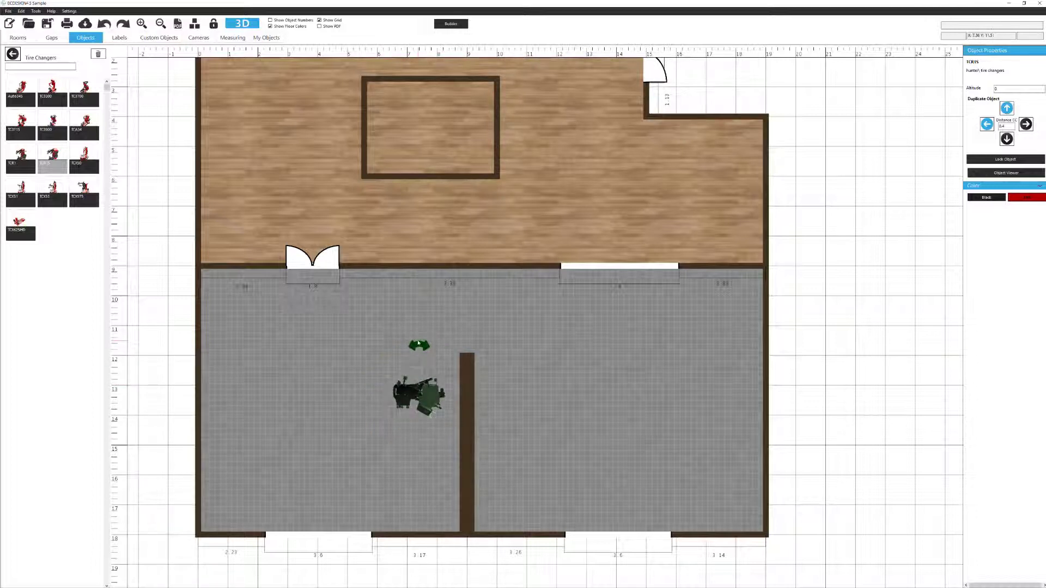
left_click_drag(430, 401, 435, 393)
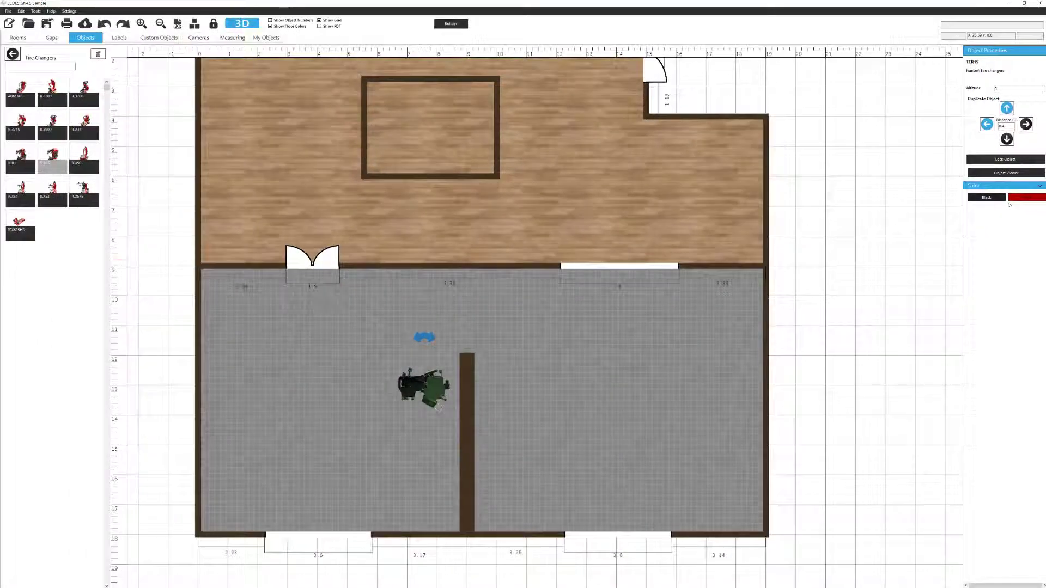
Step: Add a wheel balancer from Hunter's Balancers category beside the partition wall, next to the tire changer
left_click(14, 54)
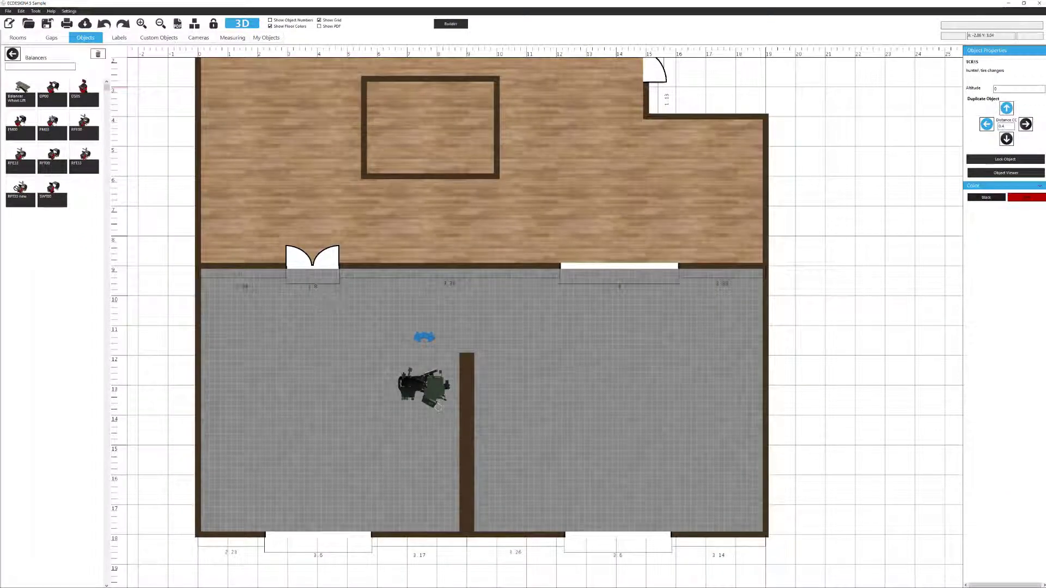
left_click_drag(17, 189, 403, 396)
left_click_drag(410, 463, 421, 453)
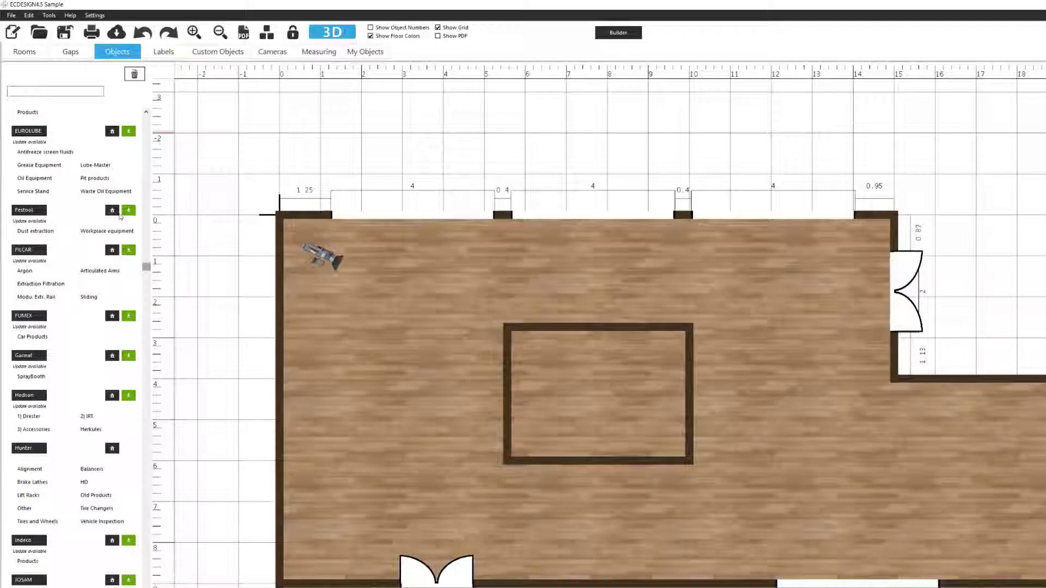
Step: Place the Reception desk Glass from the standard indoor libraries west of the inner room, rotated 90 degrees with its curved front facing west
left_click_drag(146, 266, 166, 532)
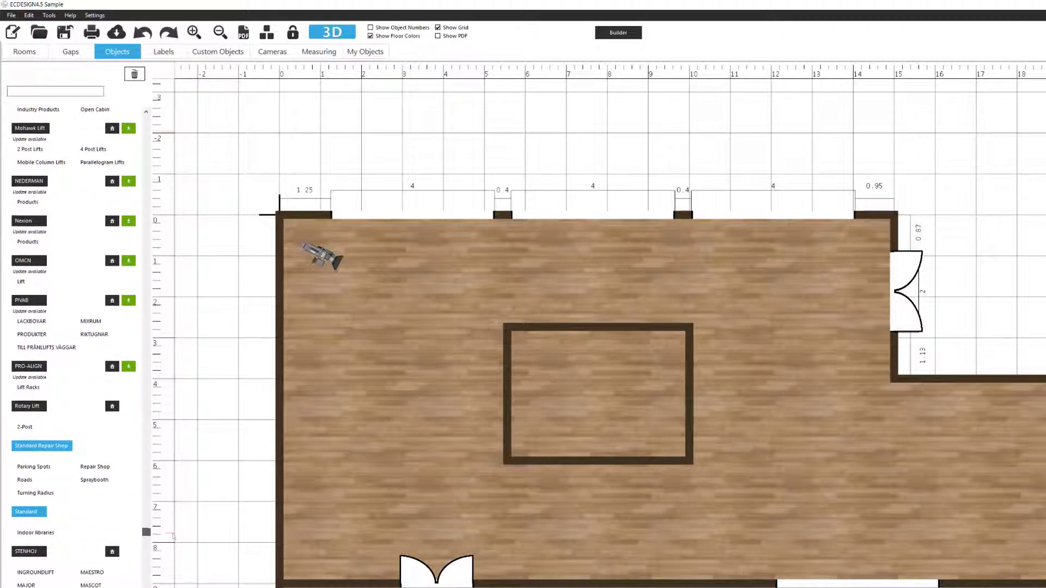
left_click(52, 534)
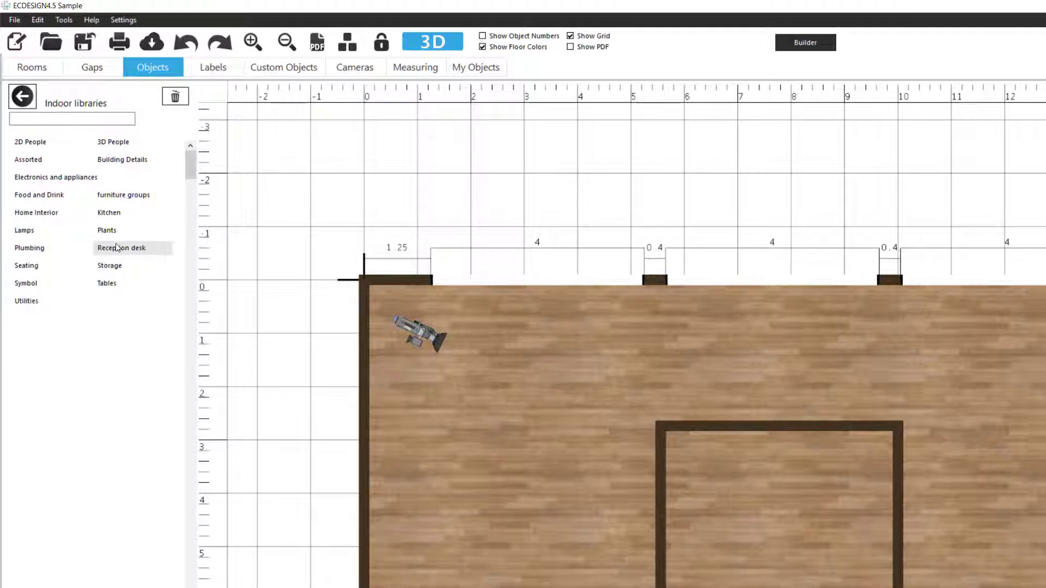
left_click(117, 248)
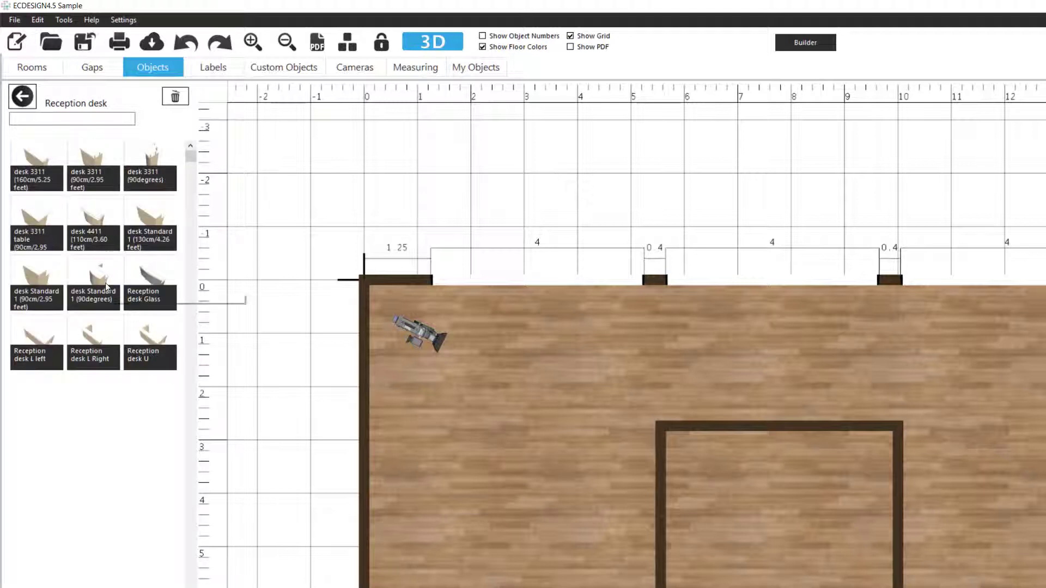
left_click_drag(170, 295, 563, 534)
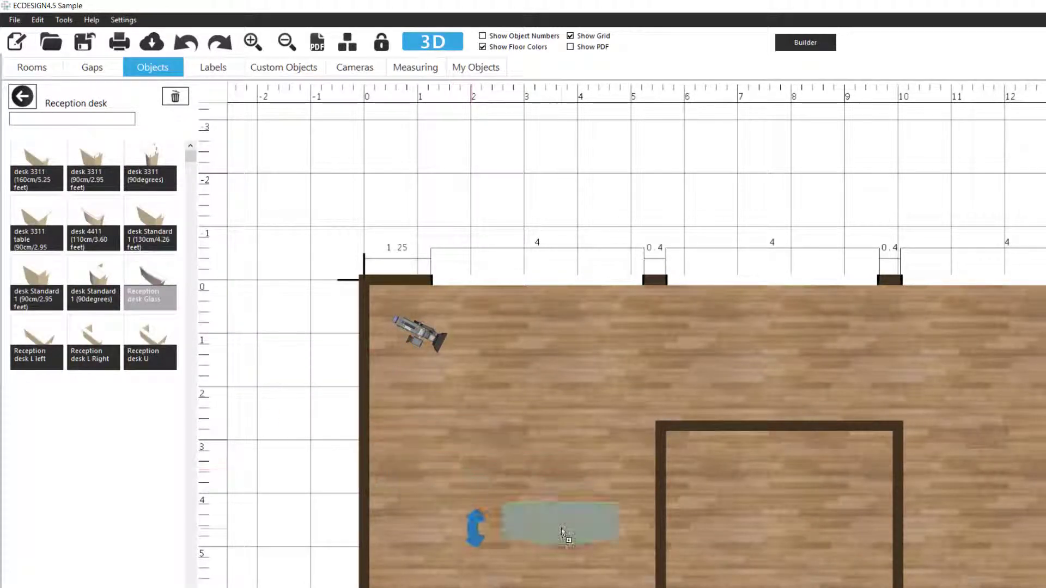
left_click_drag(475, 529, 549, 438)
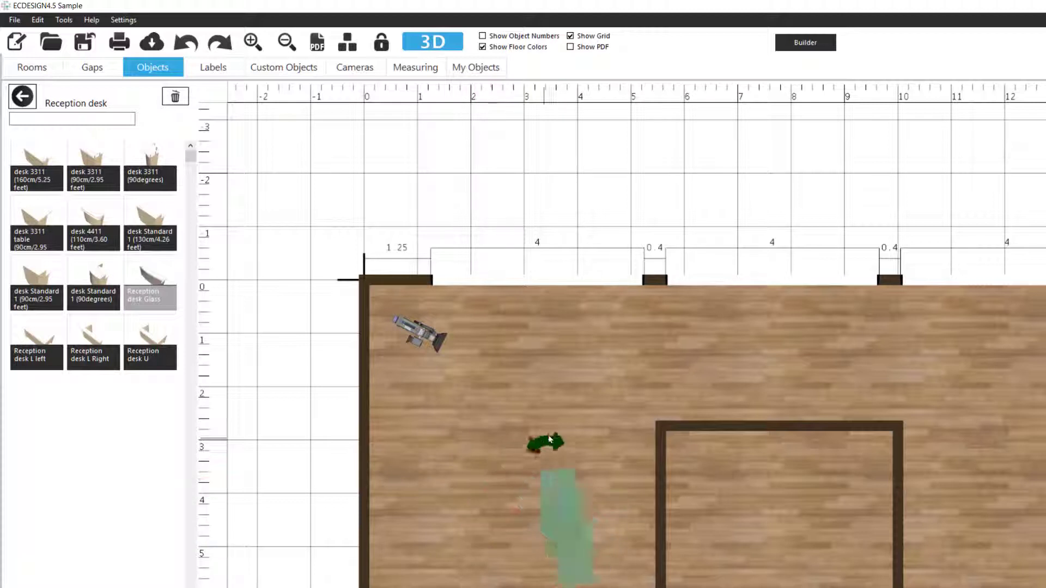
left_click(557, 509)
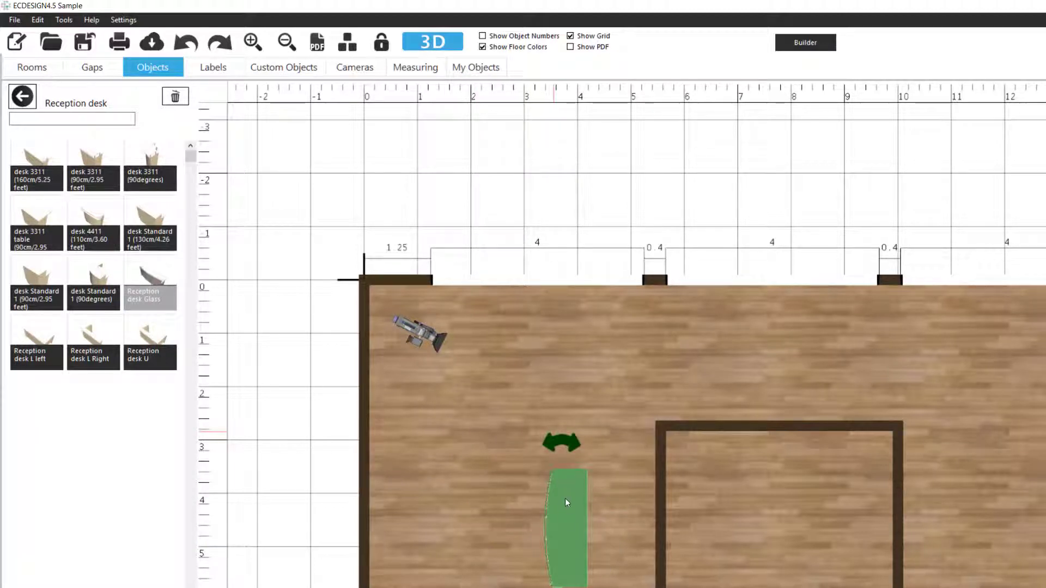
left_click_drag(564, 503, 584, 499)
left_click(551, 472)
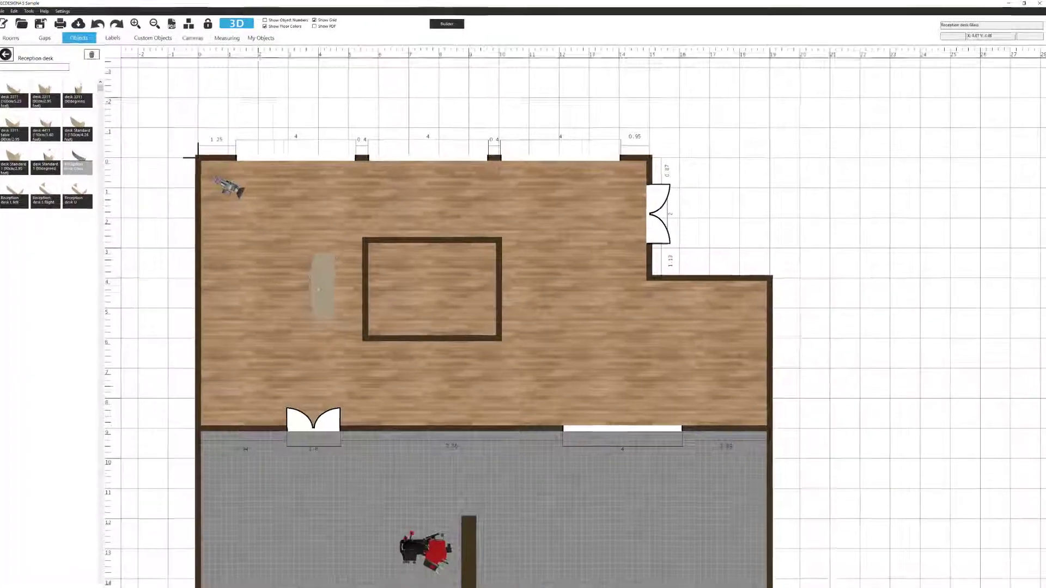
Step: Colour the glass reception desk with the custom red and apply the change to all objects of the same line
left_click(318, 290)
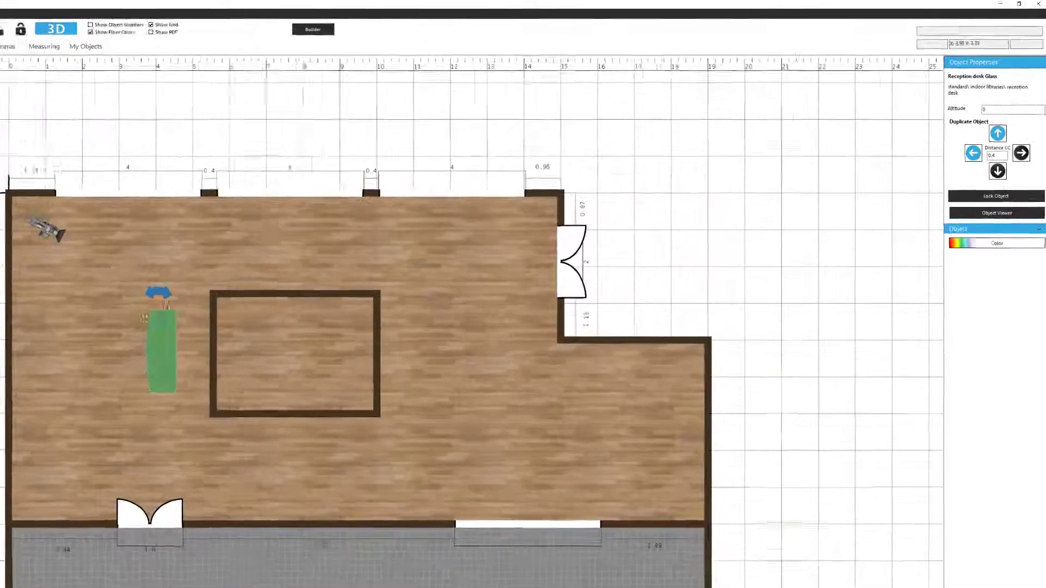
left_click(1009, 200)
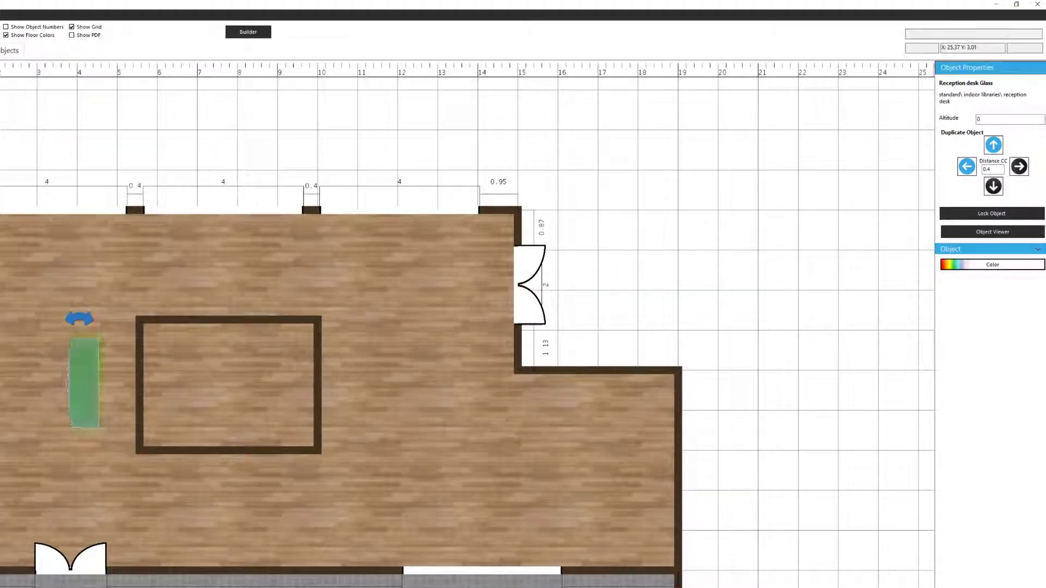
left_click(993, 265)
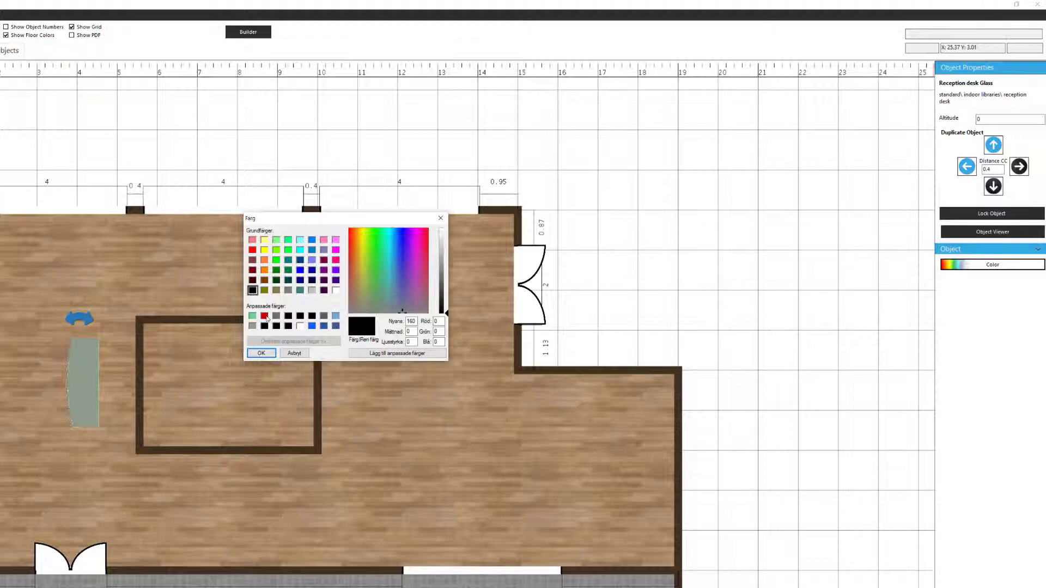
left_click(265, 316)
left_click(262, 353)
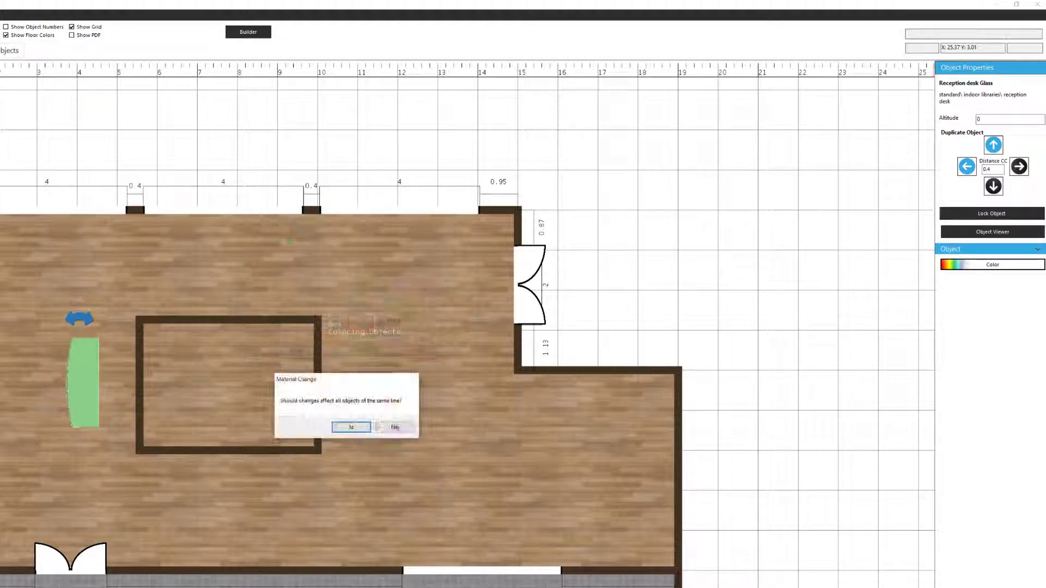
left_click(351, 427)
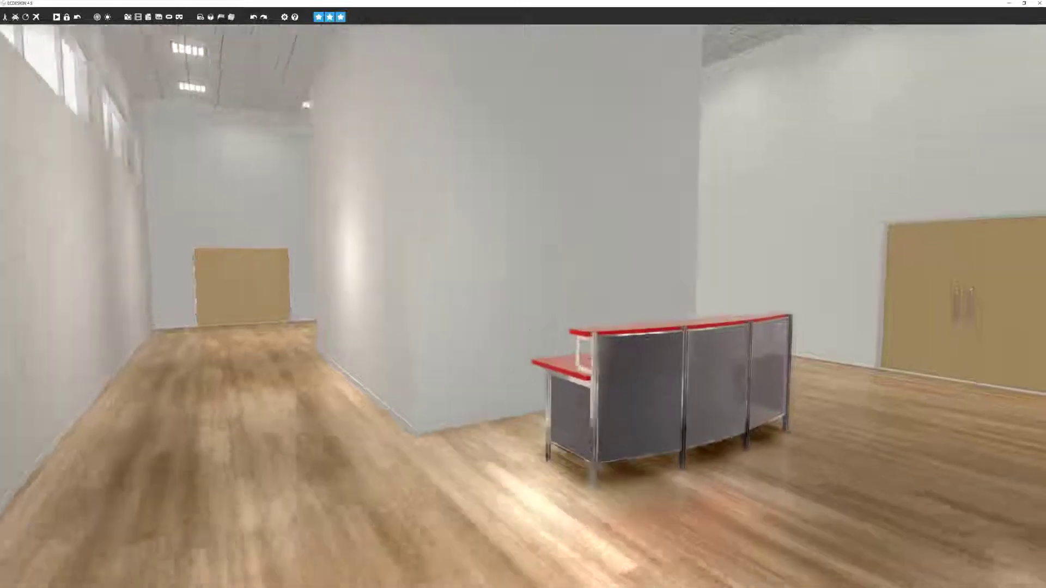
Step: Inspect the red reception desk and the workshop equipment in the 3D view, then return to the floor plan
left_click_drag(529, 330, 354, 343)
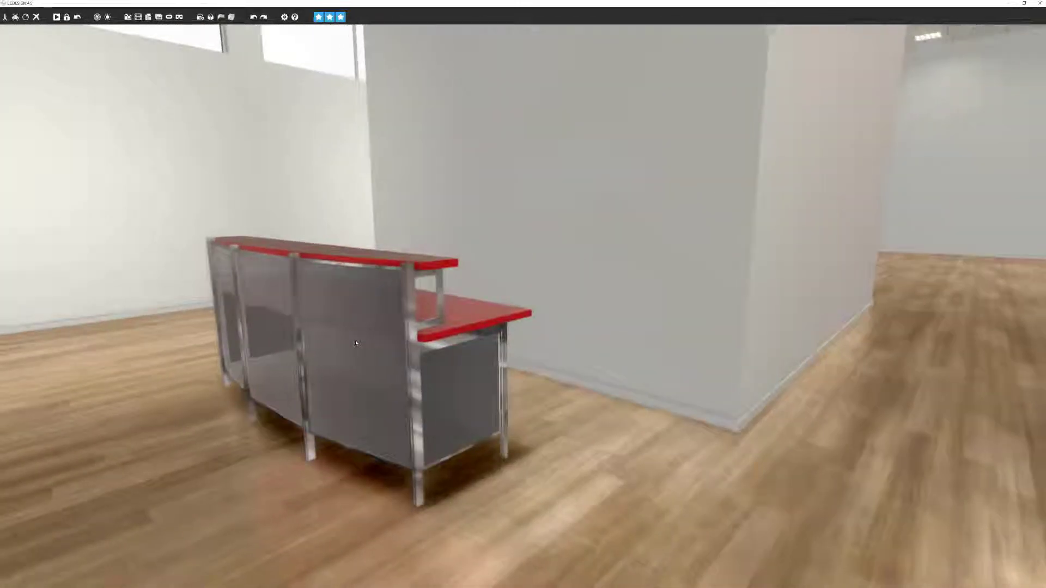
middle_click_drag(356, 343, 414, 392)
left_click_drag(414, 393, 461, 404)
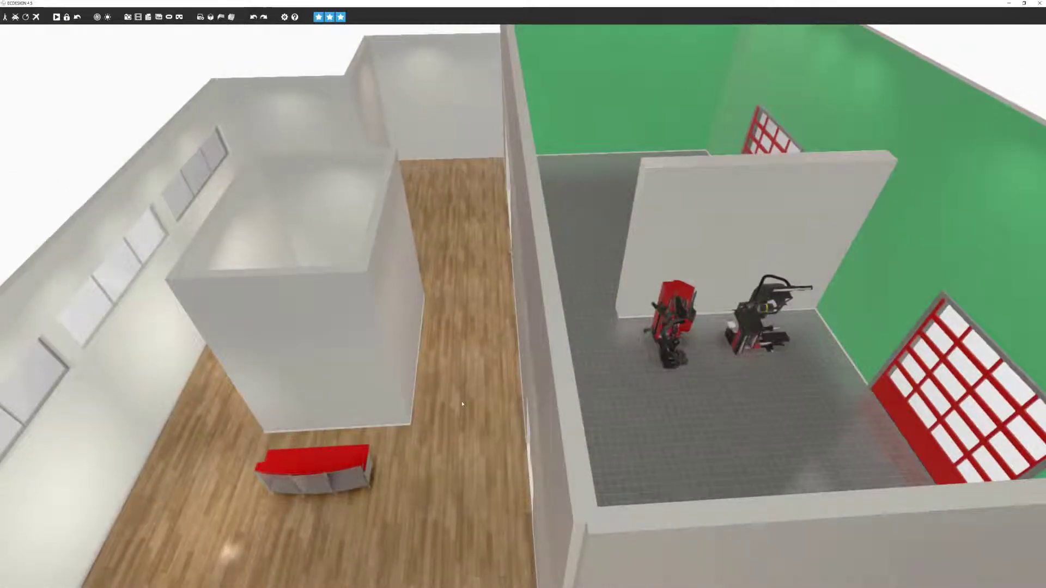
left_click_drag(462, 404, 472, 409)
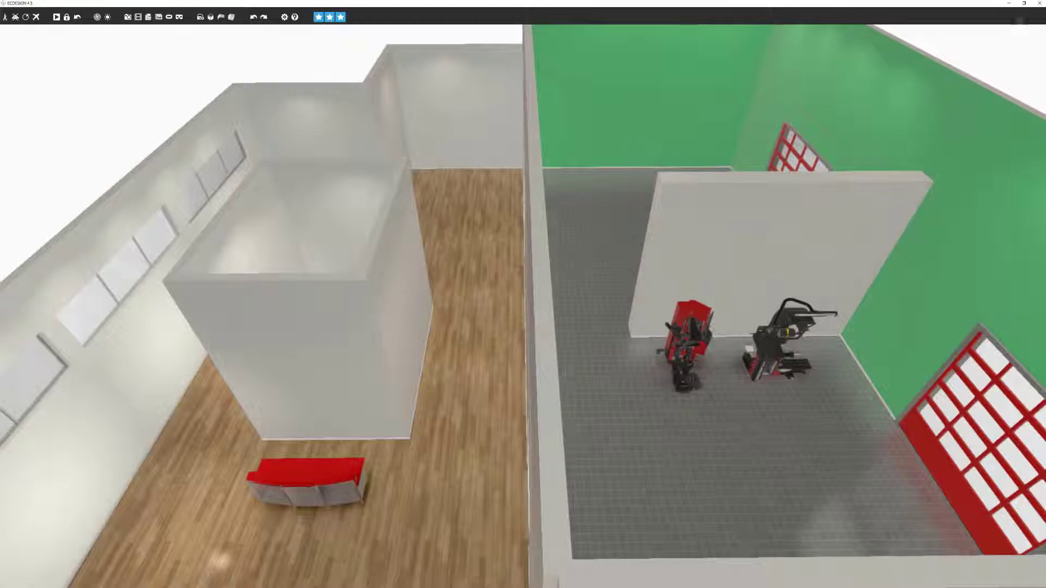
left_click(1039, 3)
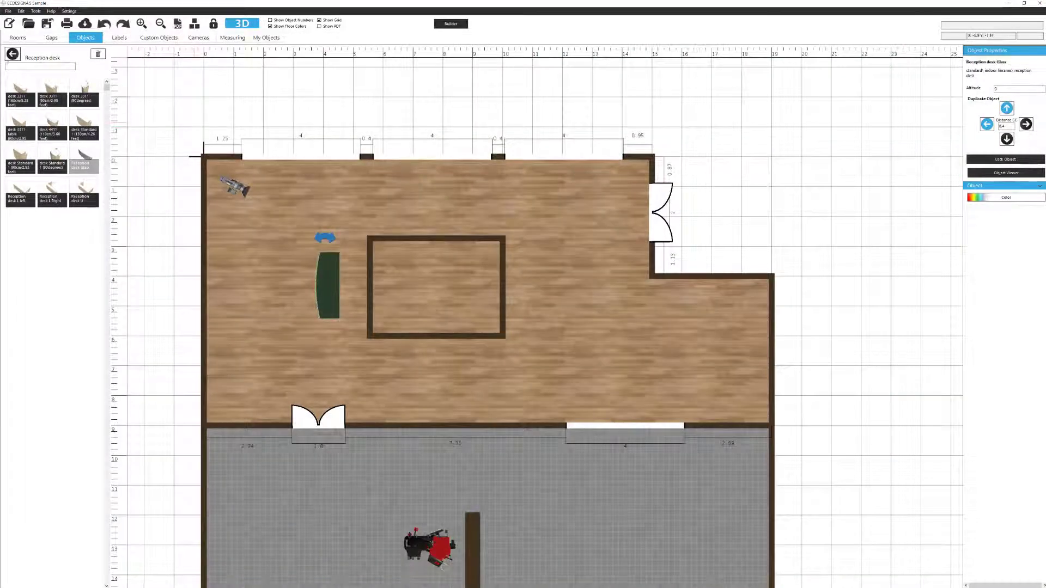
Step: Flank the reception desk with A Plant 3, placing one at its north end and a copy duplicated at distance 1 at its south end
left_click(8, 48)
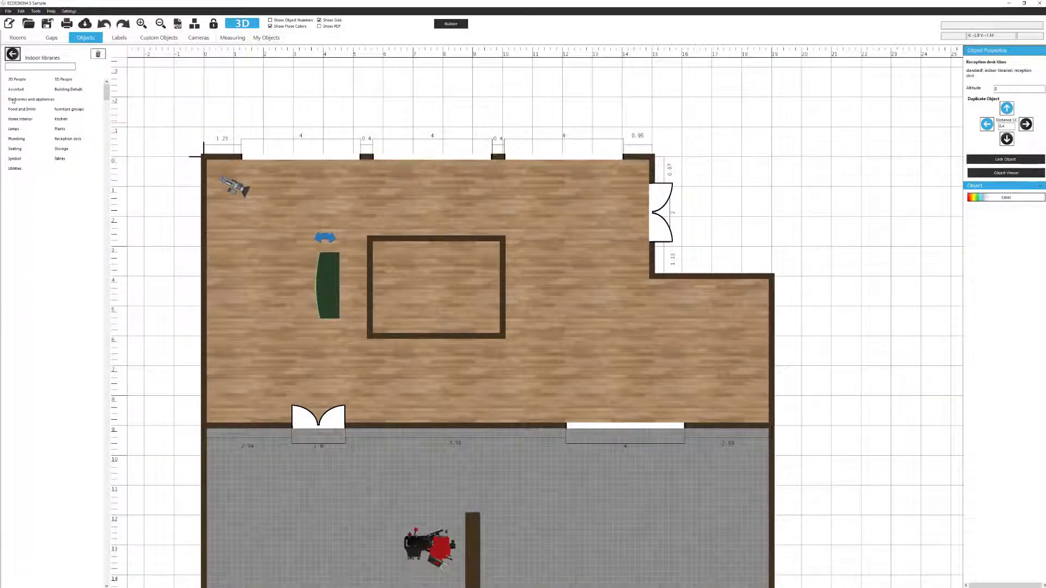
left_click(58, 128)
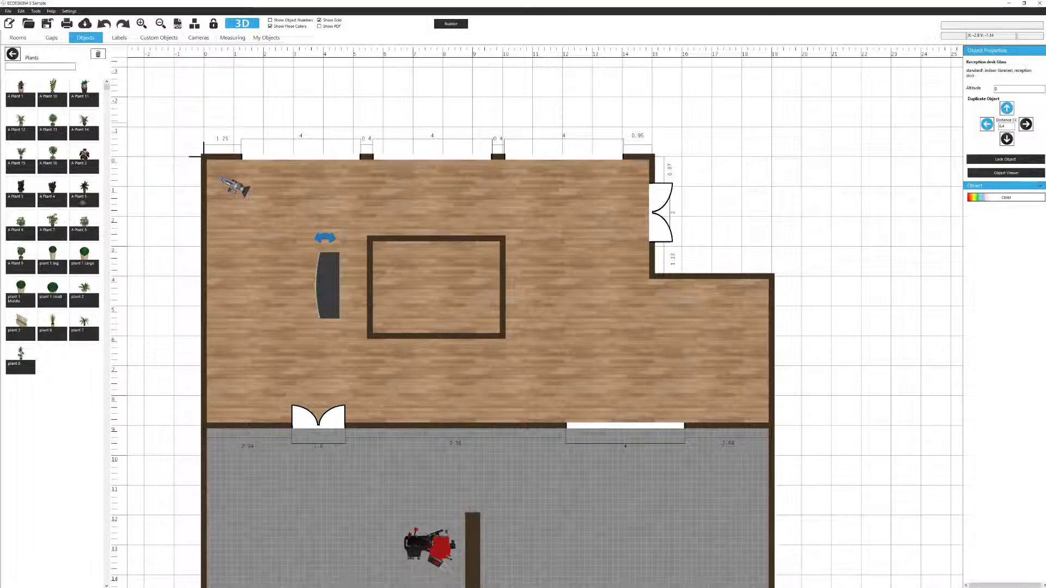
left_click_drag(21, 191, 331, 242)
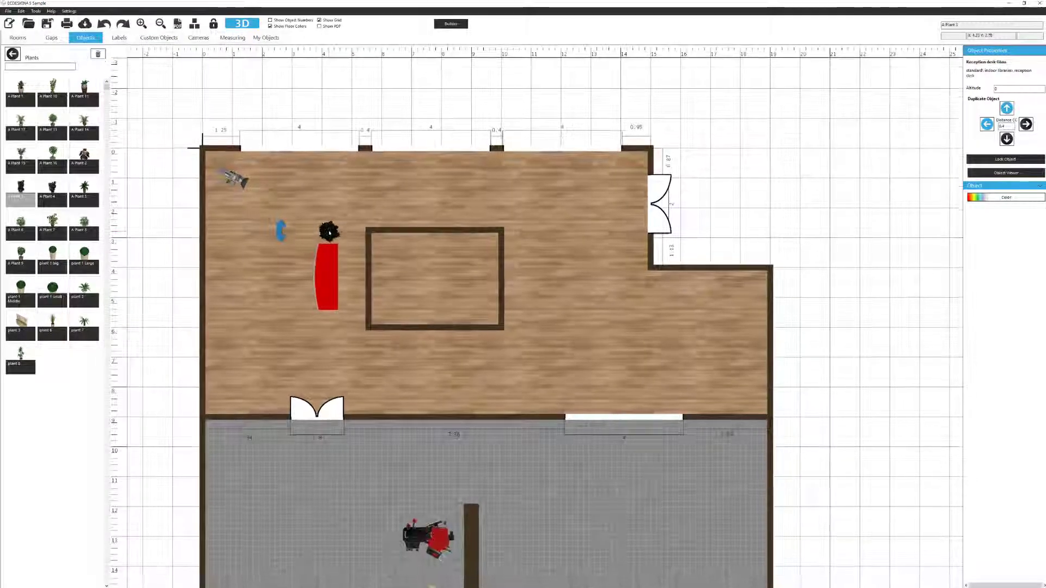
scroll(329, 233, "up", 2)
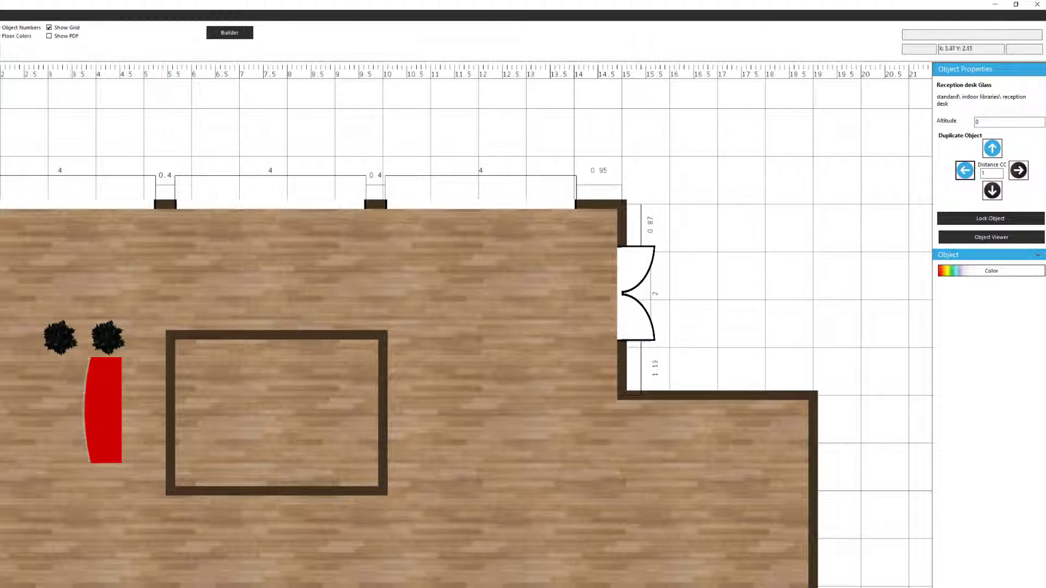
left_click_drag(60, 337, 103, 484)
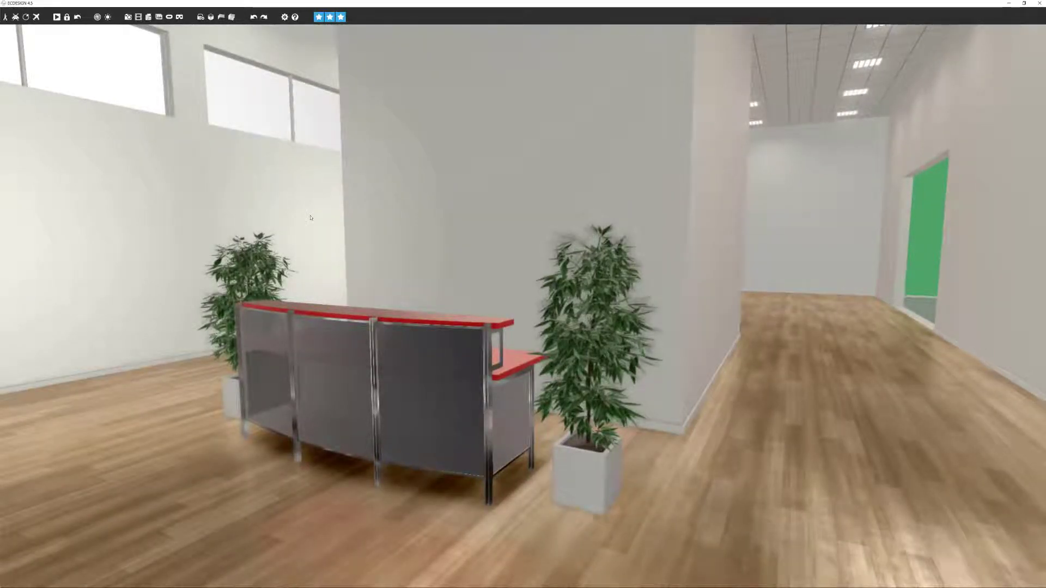
Step: Examine the reception desk and its two plants from the front in the 3D view
left_click_drag(310, 217, 490, 217)
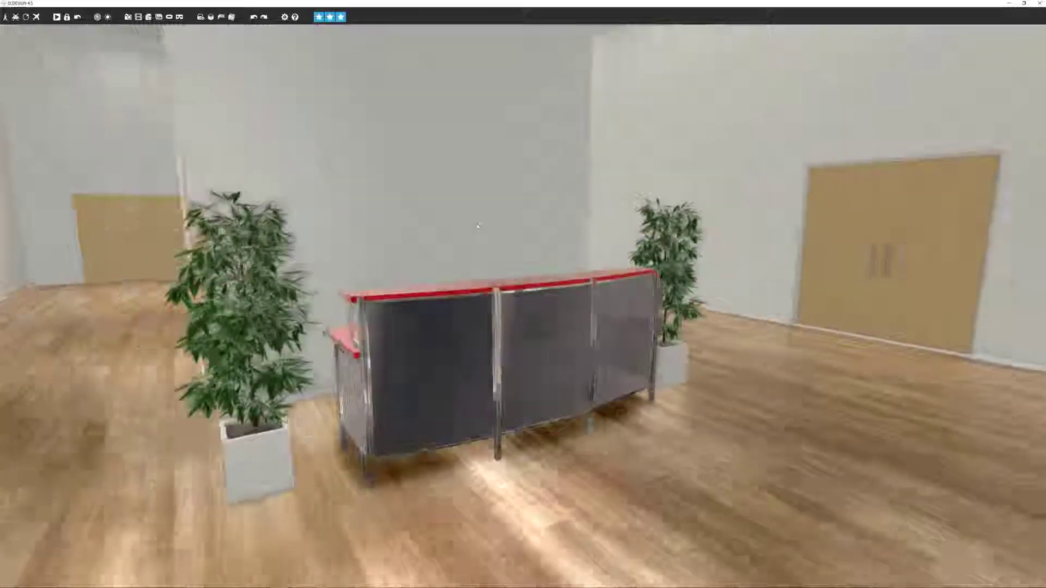